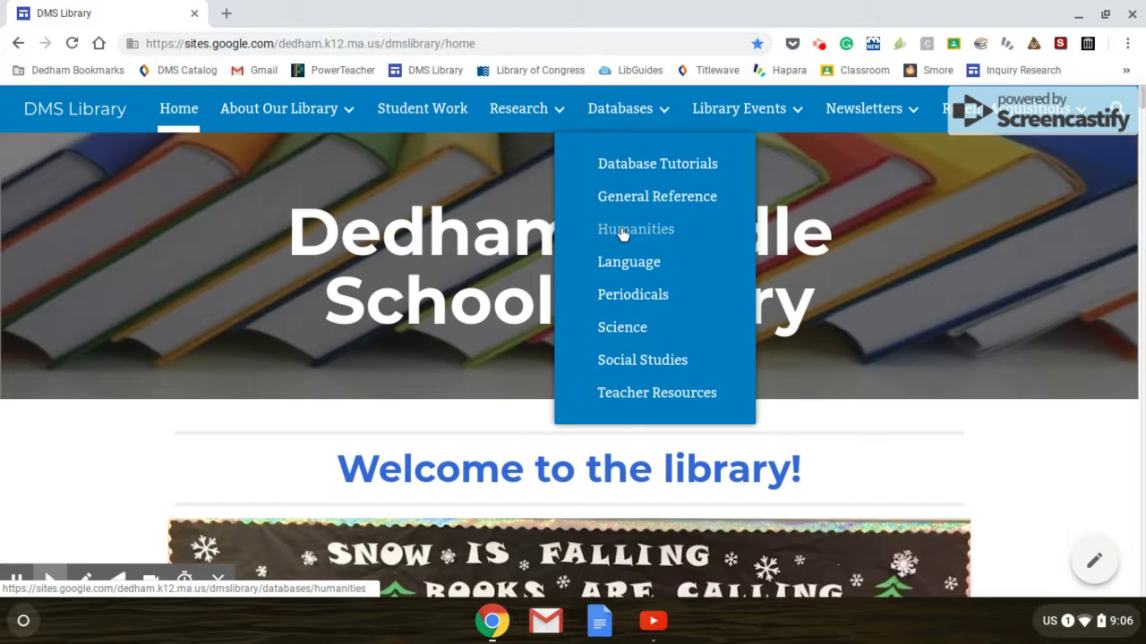
Step: Open InfoTrac Student Edition from the library's Periodicals databases and go to its Advanced Search page
click(612, 298)
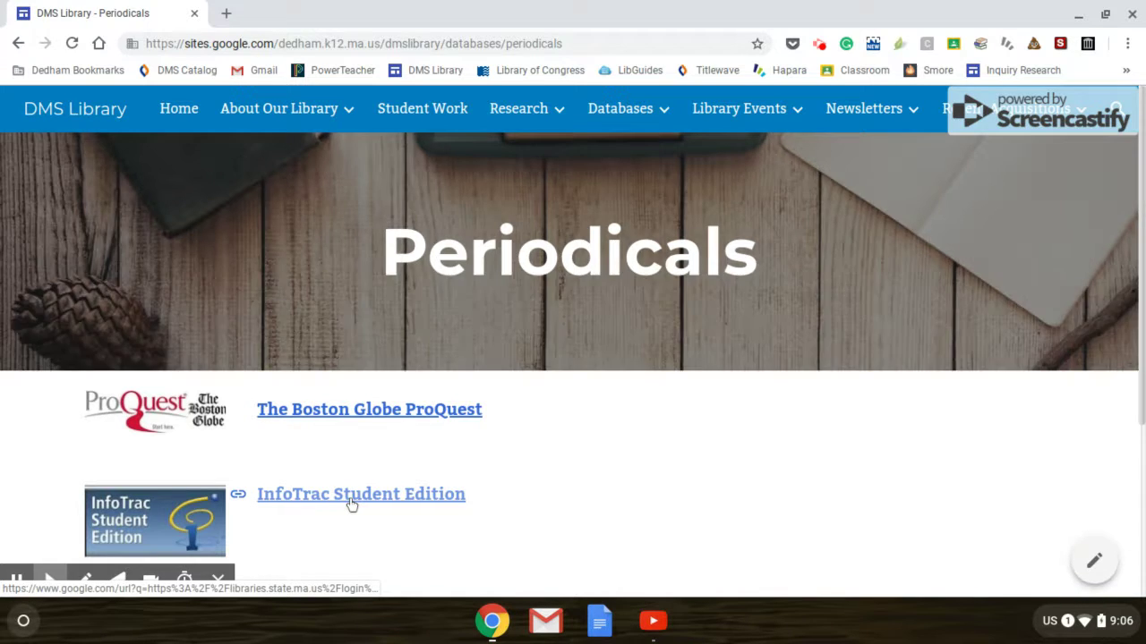
click(350, 502)
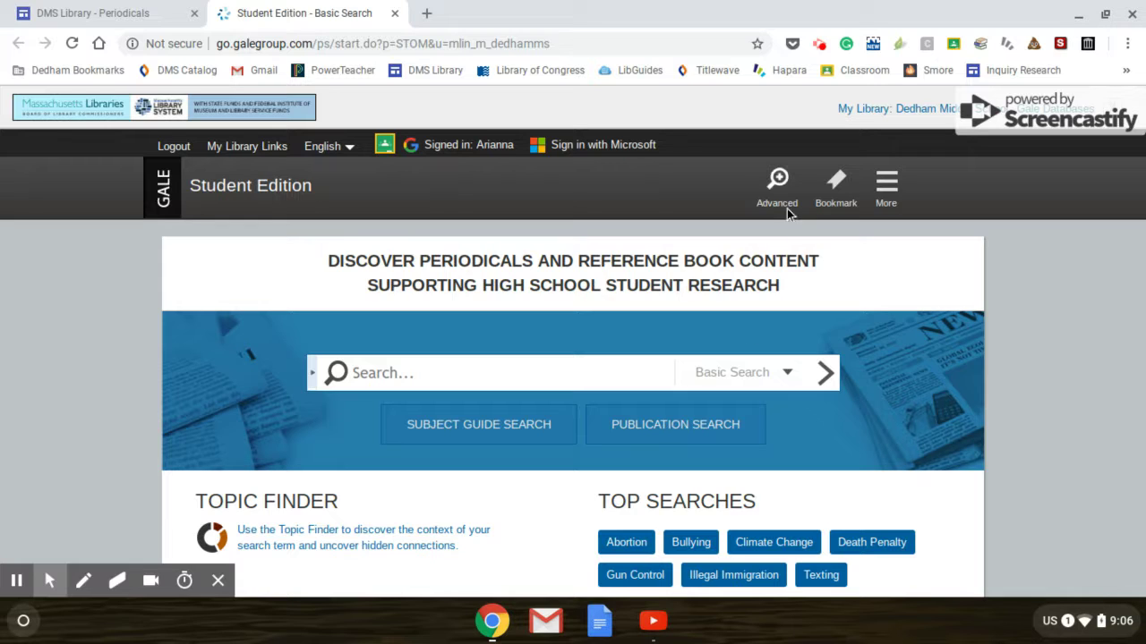
click(777, 188)
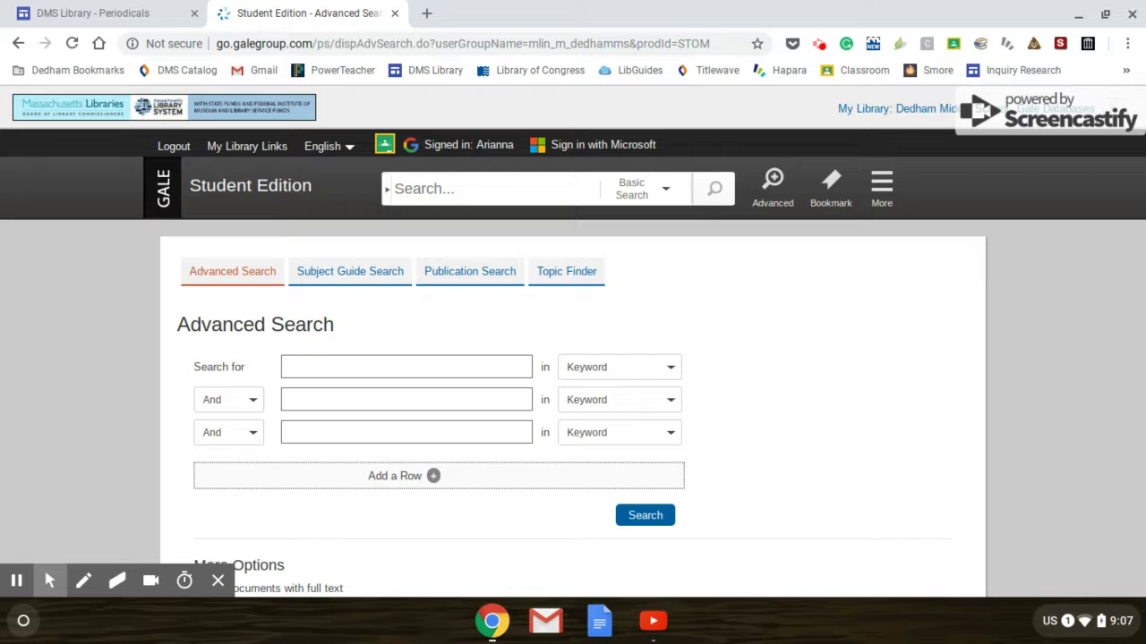
Step: Examine the Advanced Search options, including the keyword rows, publication dates, document types, publication title and Lexile measure
scroll(572, 358, down, 2)
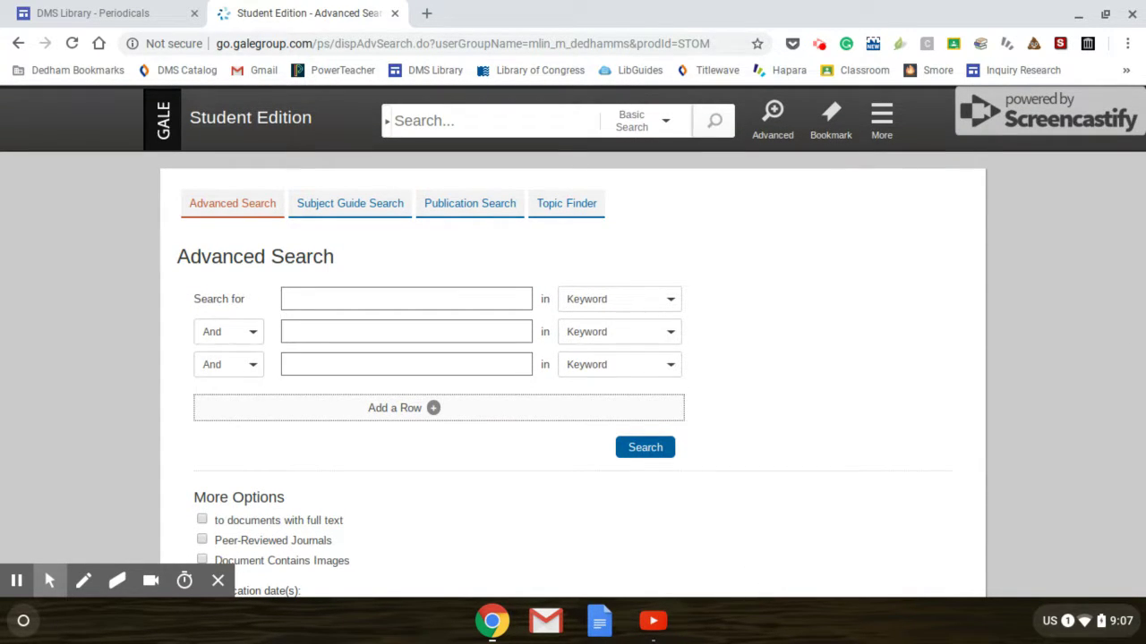
scroll(573, 341, down, 1)
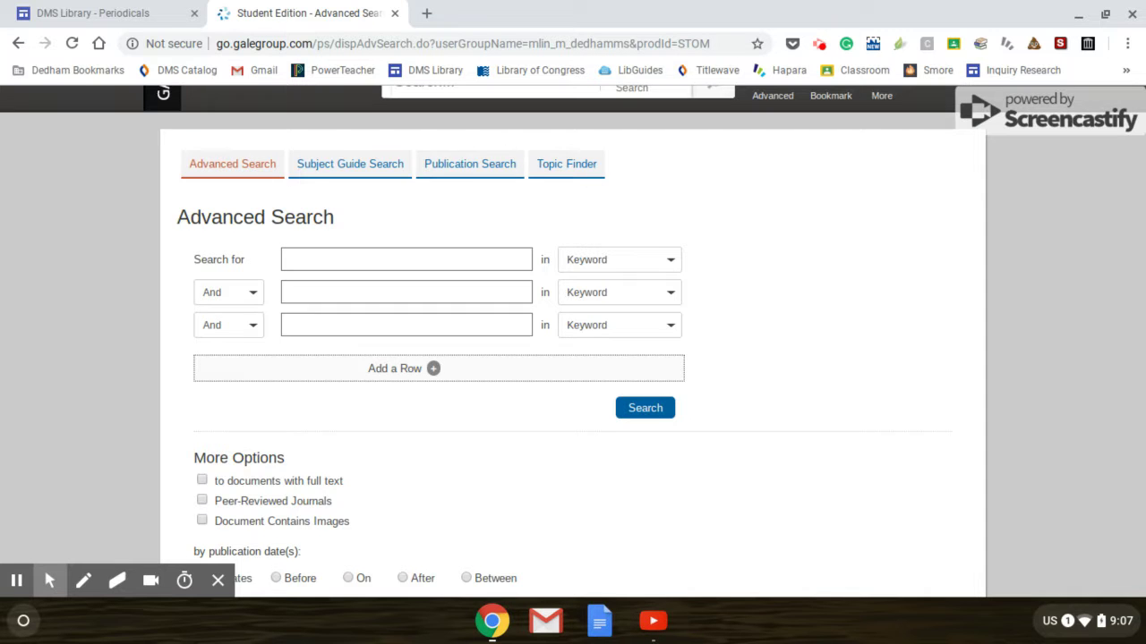
scroll(573, 340, down, 2)
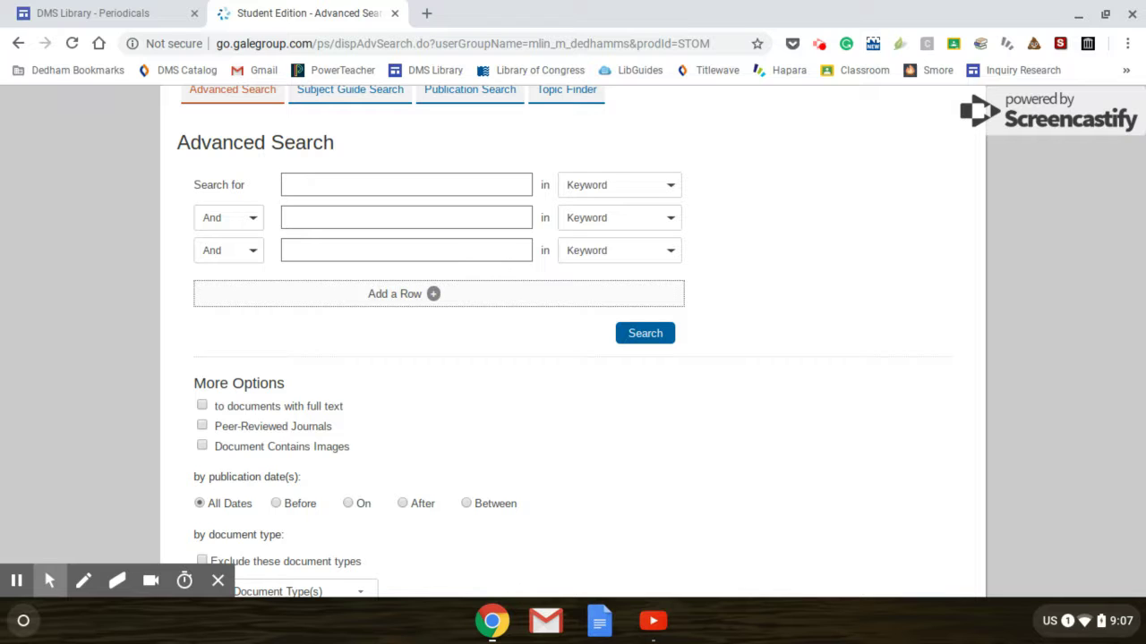
scroll(573, 340, down, 6)
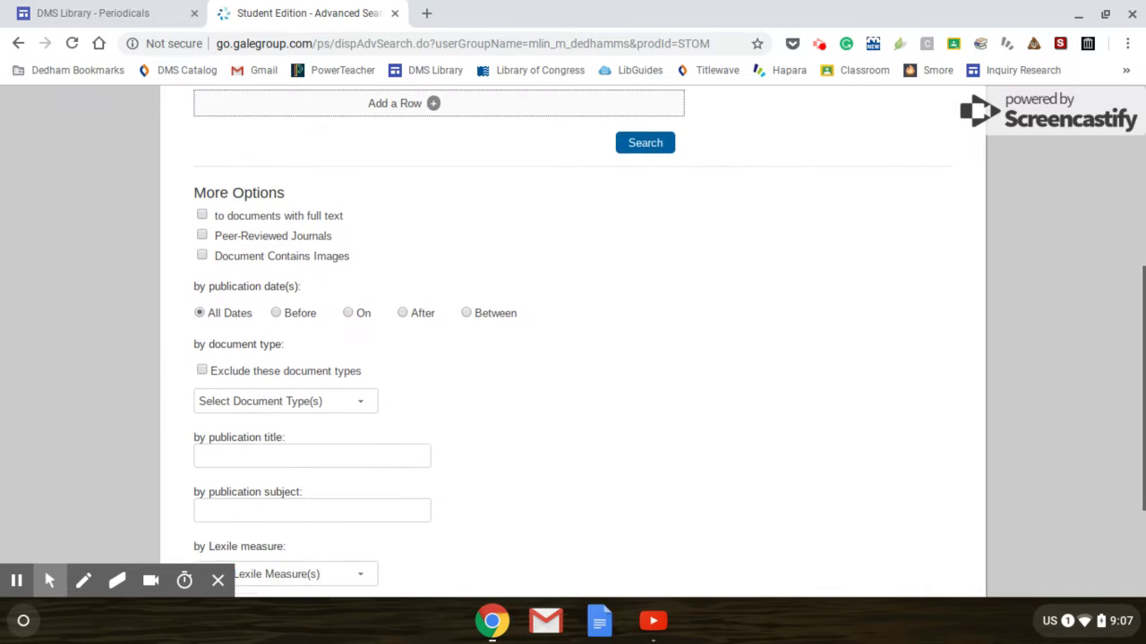
scroll(573, 340, down, 1)
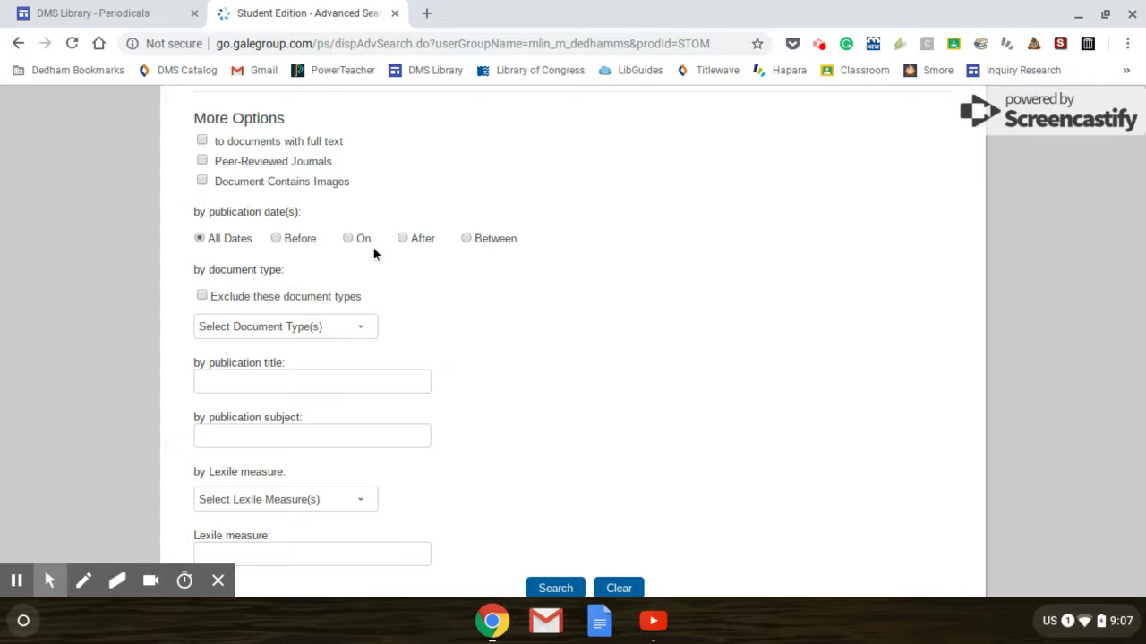
scroll(373, 254, down, 3)
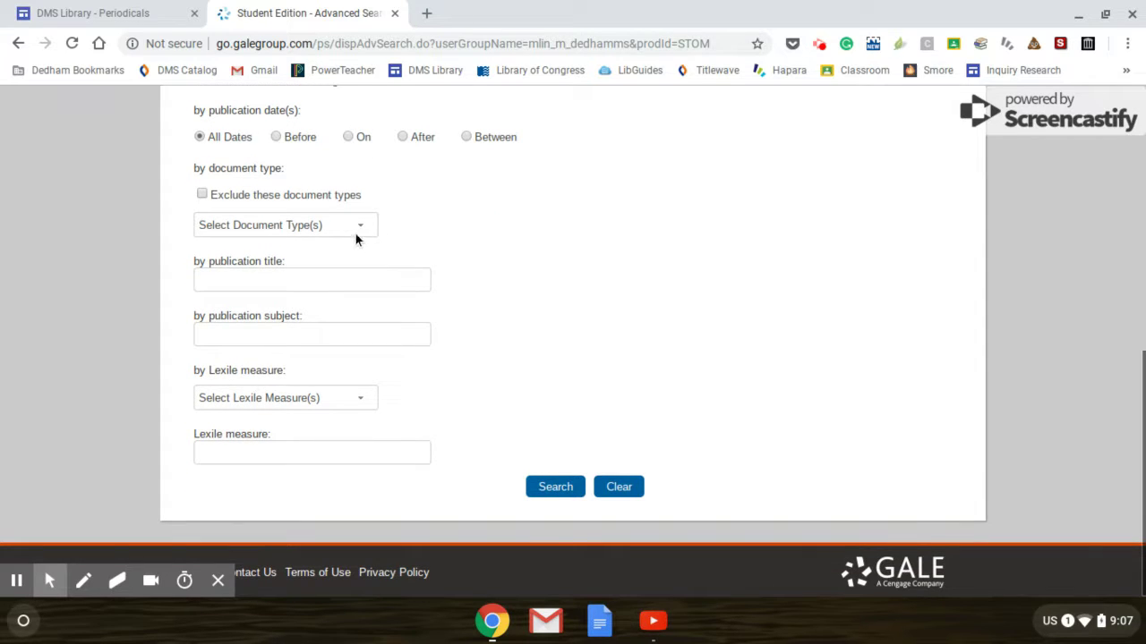
click(355, 235)
scroll(348, 283, down, 1)
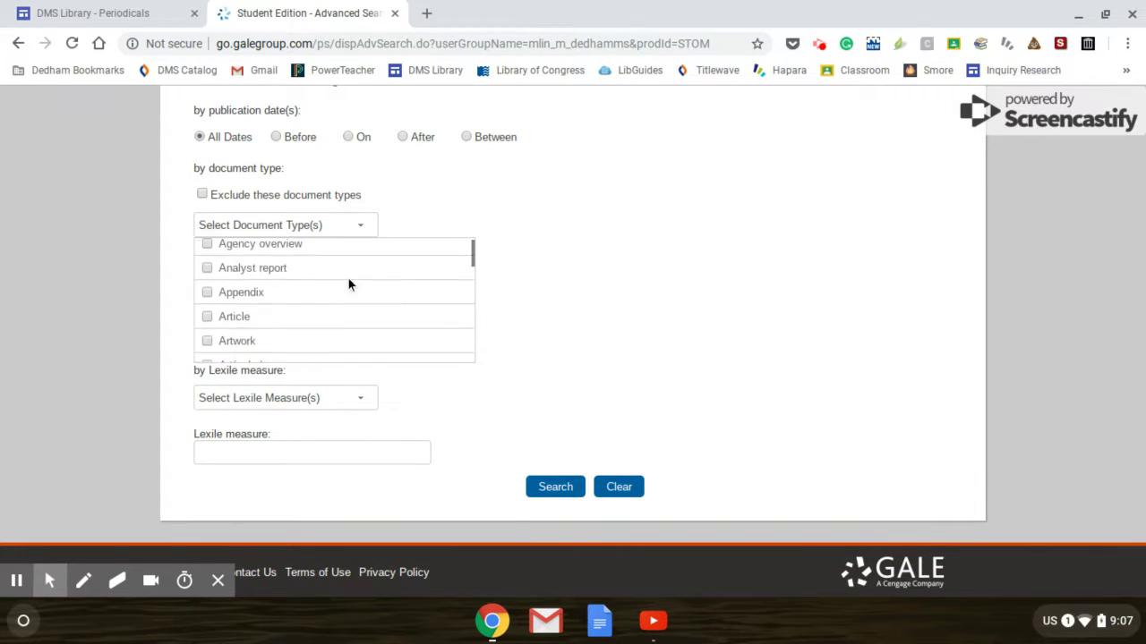
scroll(349, 283, down, 2)
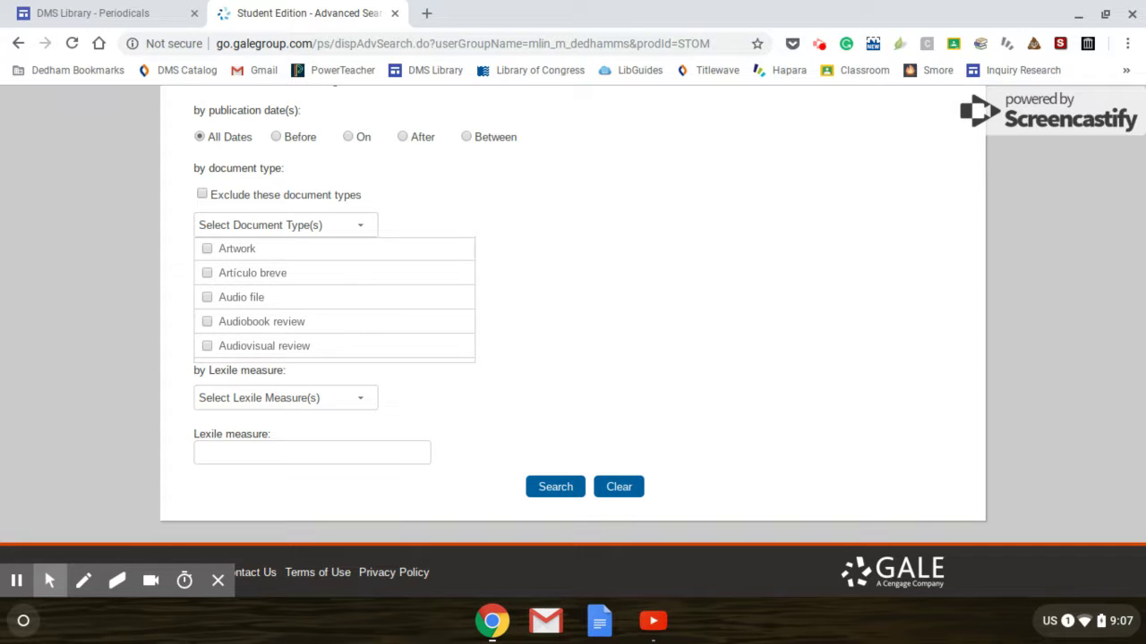
scroll(334, 300, down, 6)
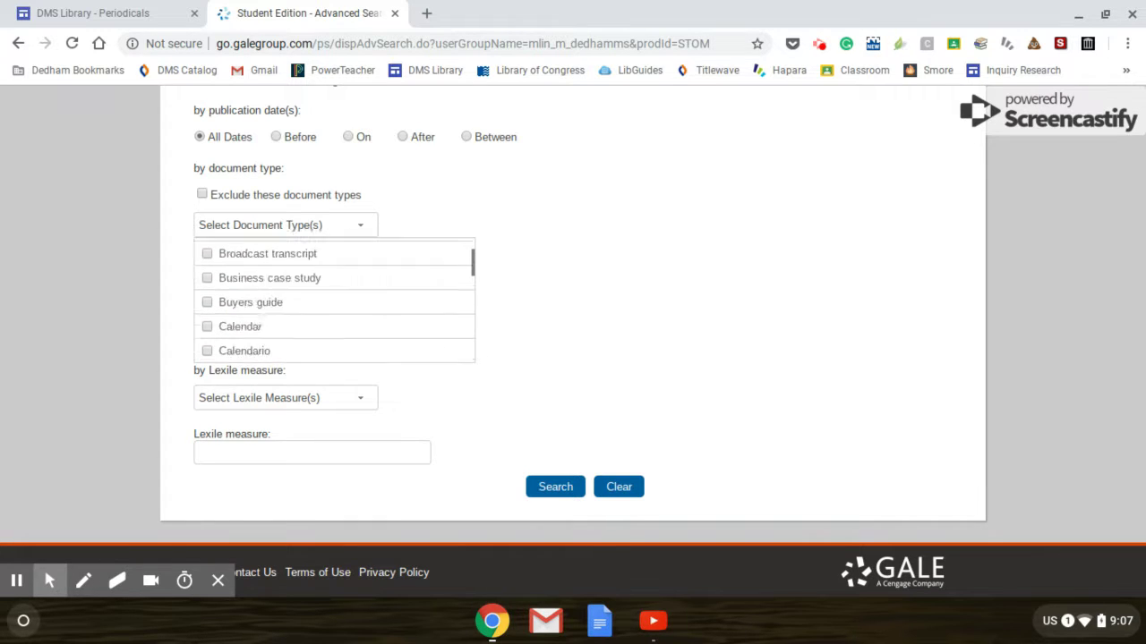
scroll(334, 300, down, 3)
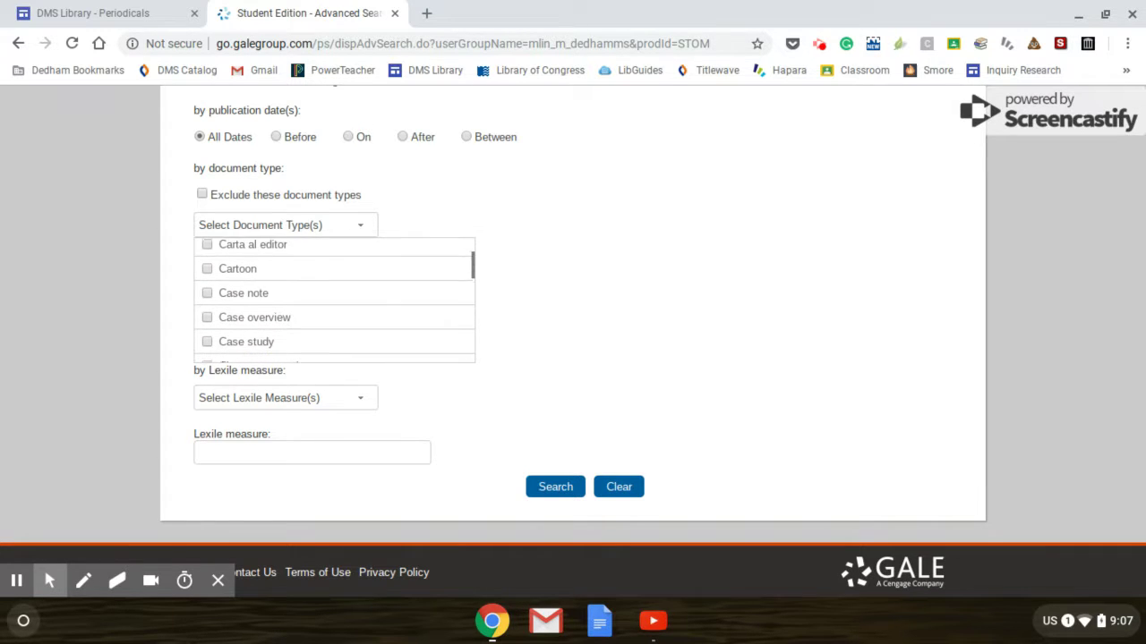
click(579, 224)
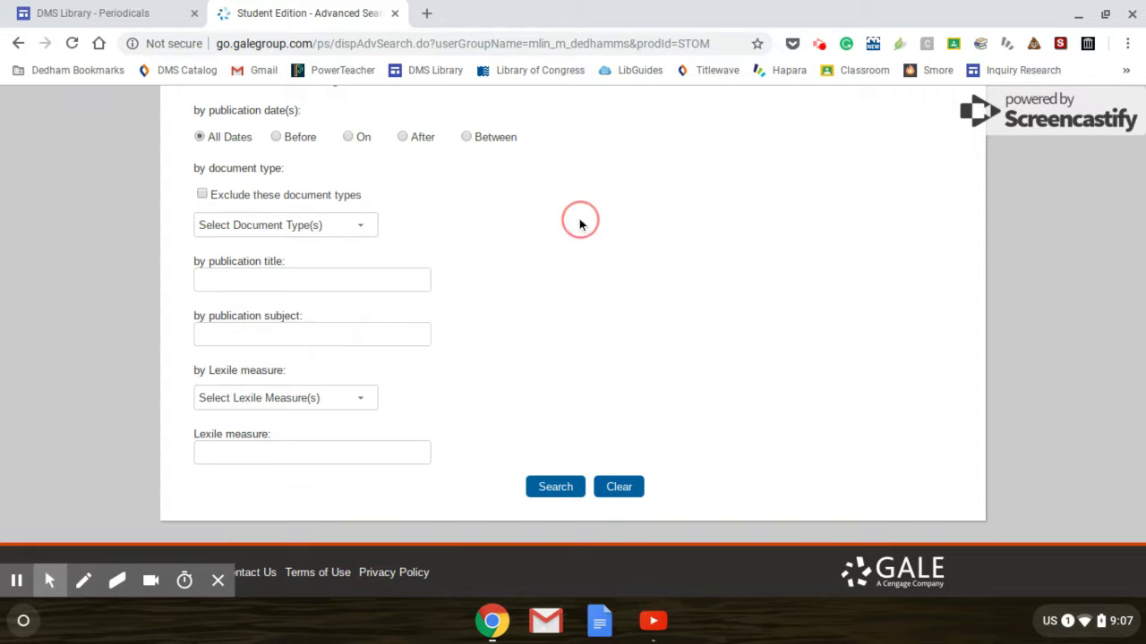
click(353, 278)
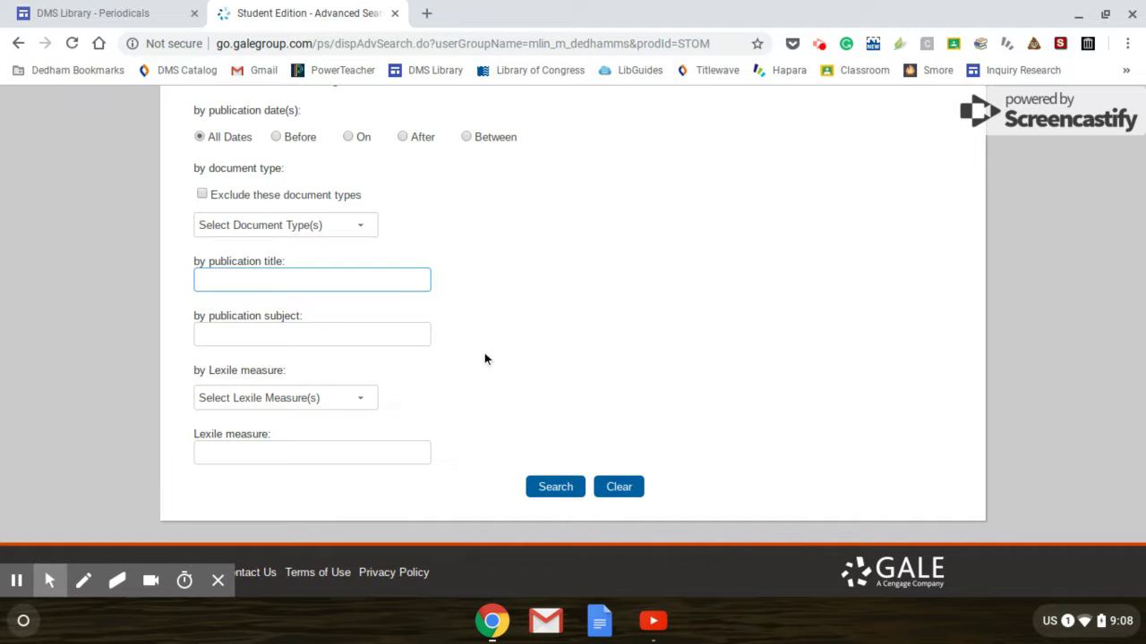
Step: Run an advanced keyword search for the exact phrase "cell phone radiation"
scroll(484, 353, up, 5)
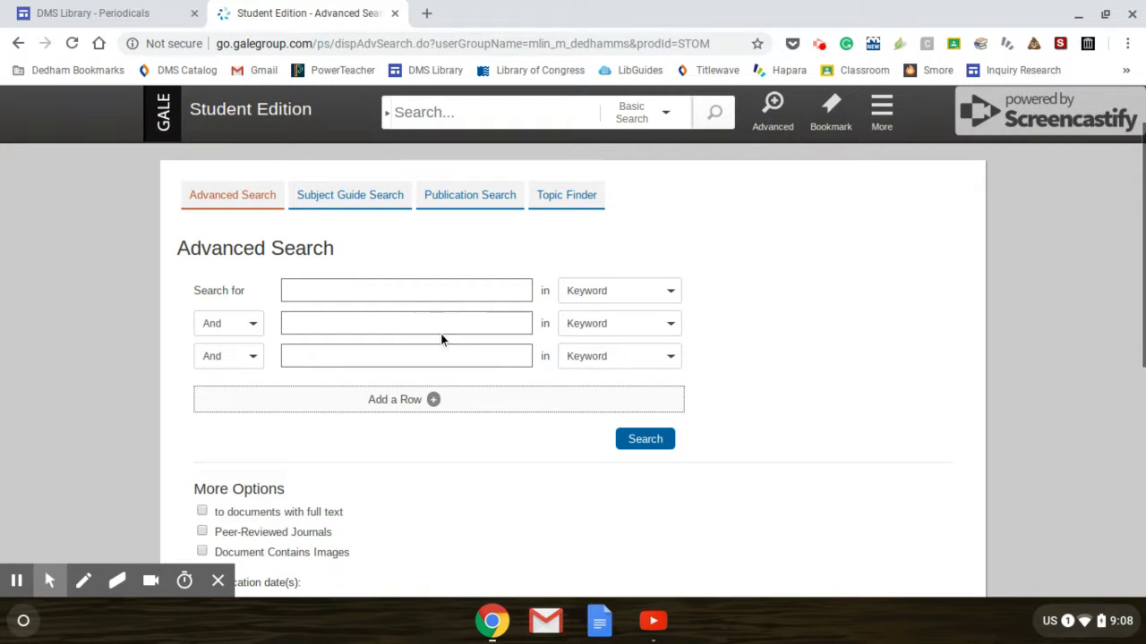
click(421, 292)
text("c)
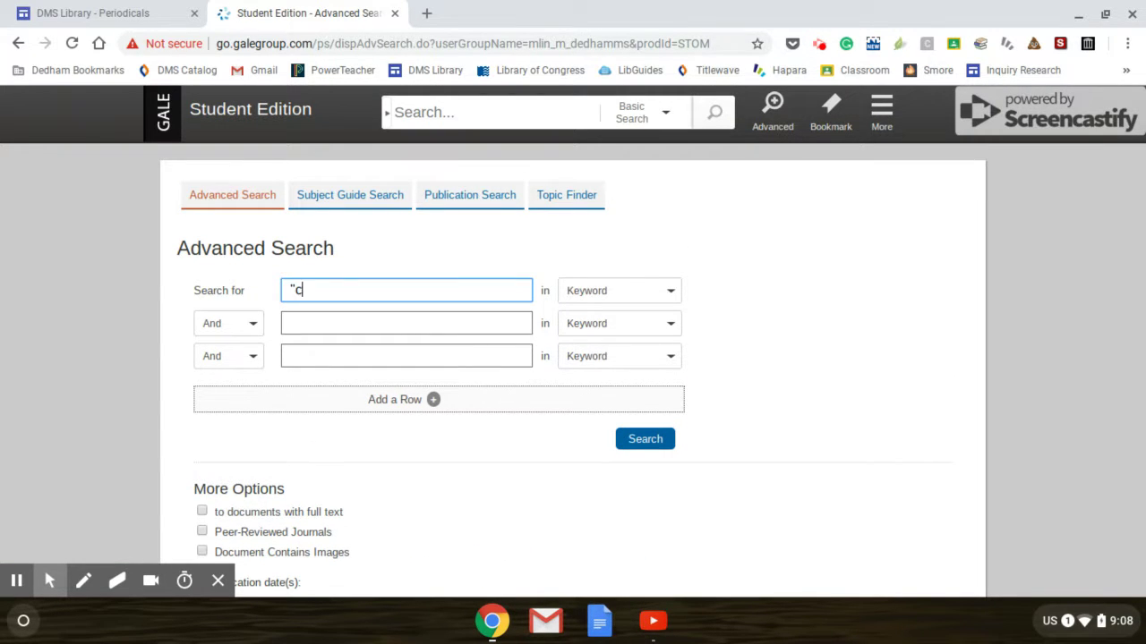
text(ell phone rad)
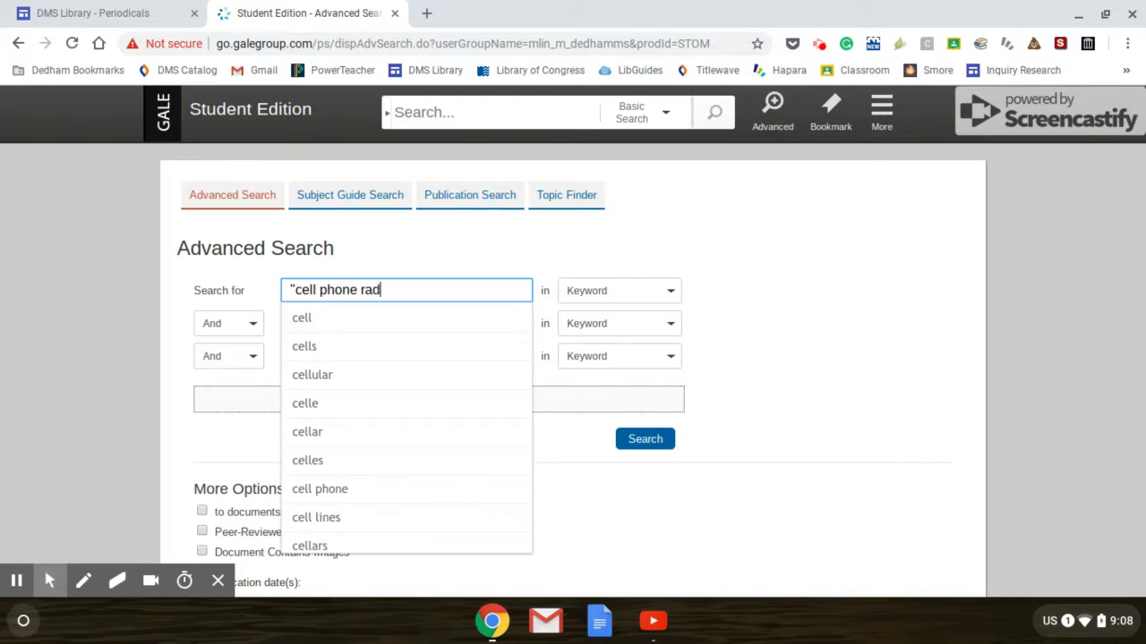
text(iation")
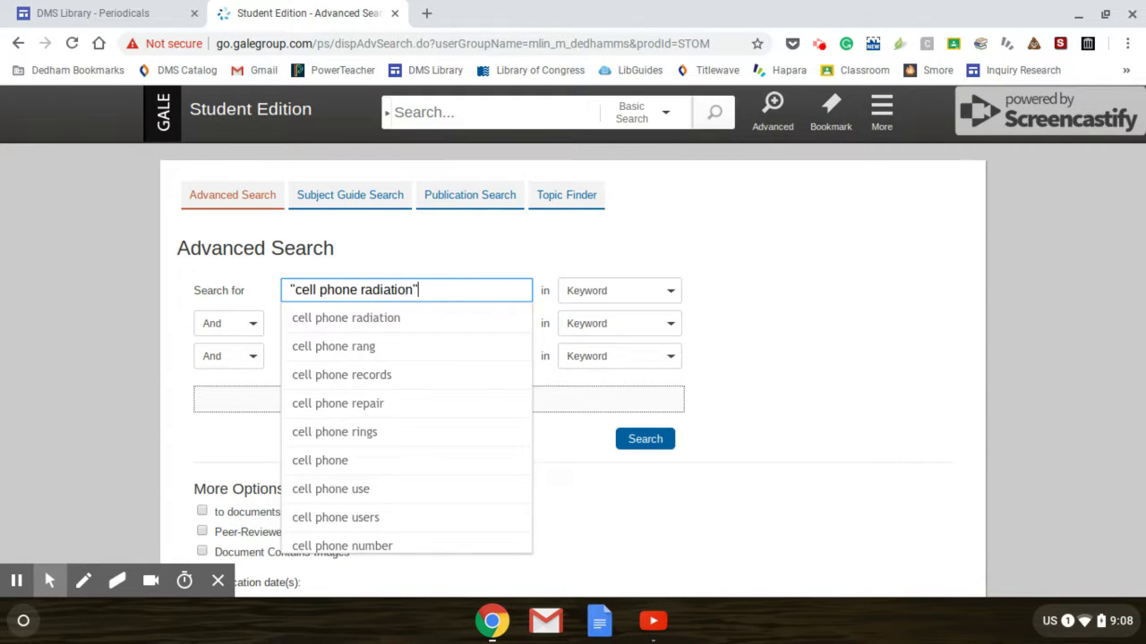
key(Return)
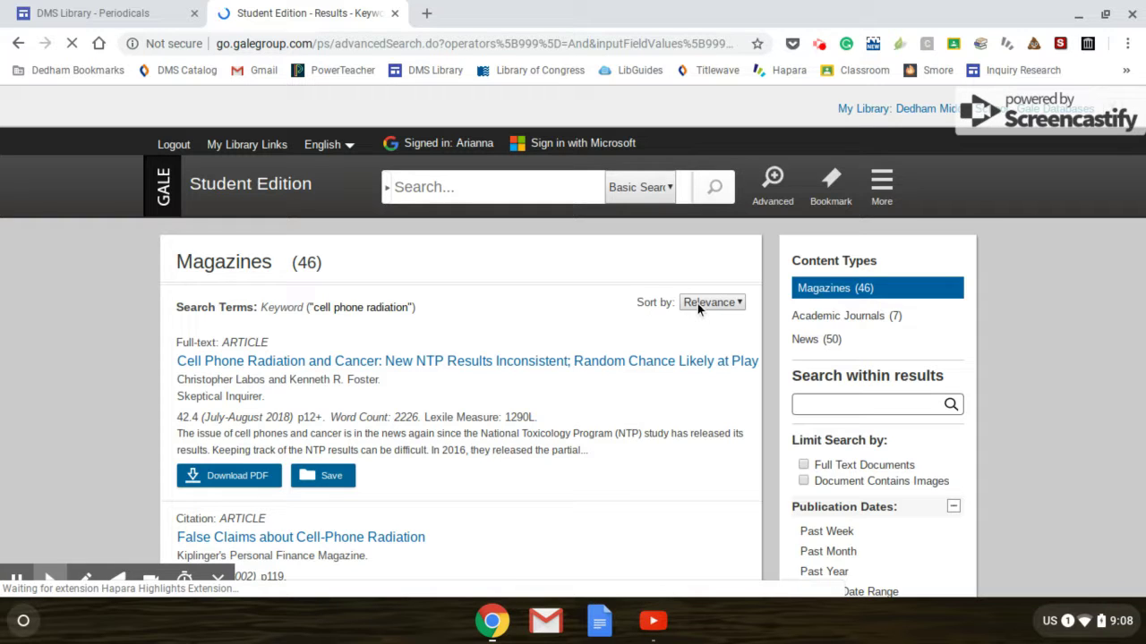
Step: Check the sort orders offered for the magazine results and look through the listed article titles, sources and dates
click(697, 304)
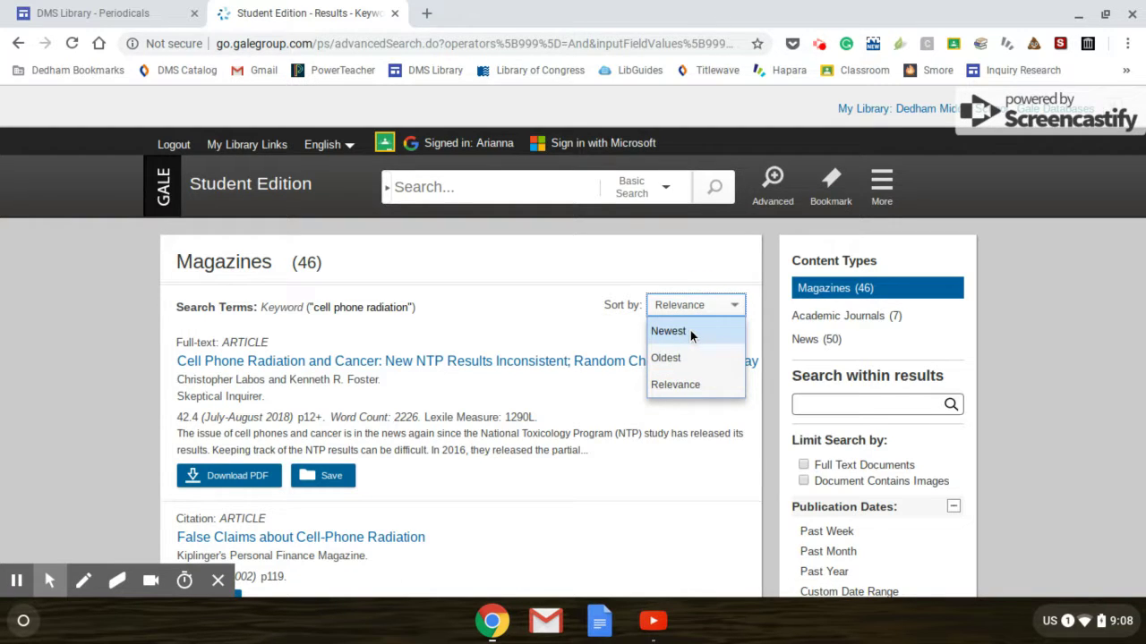
click(537, 312)
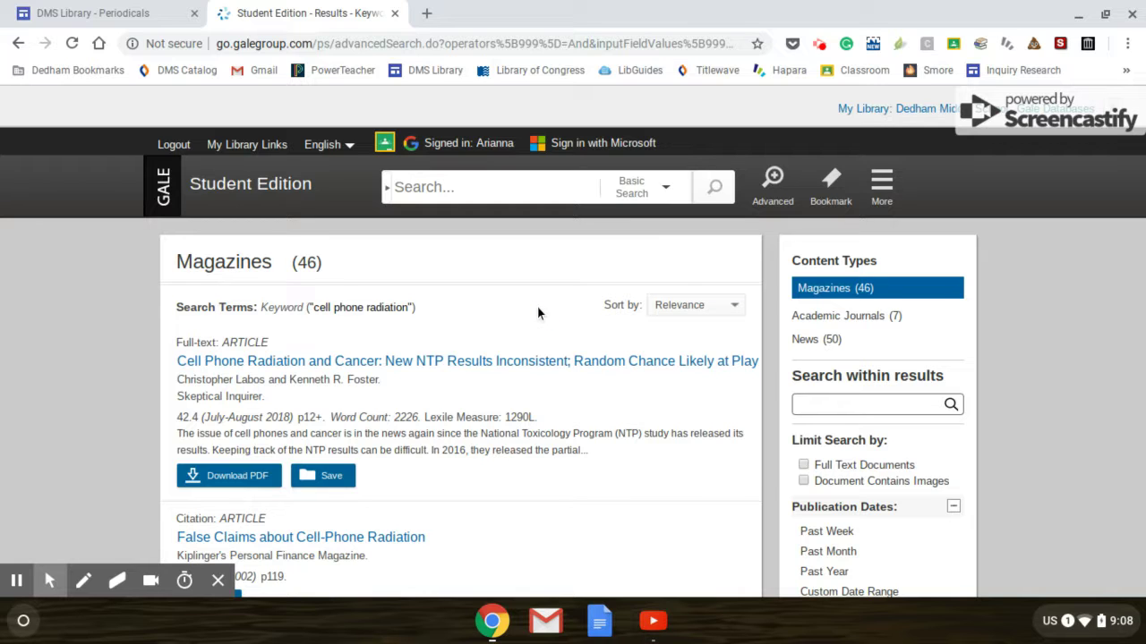
scroll(538, 312, down, 3)
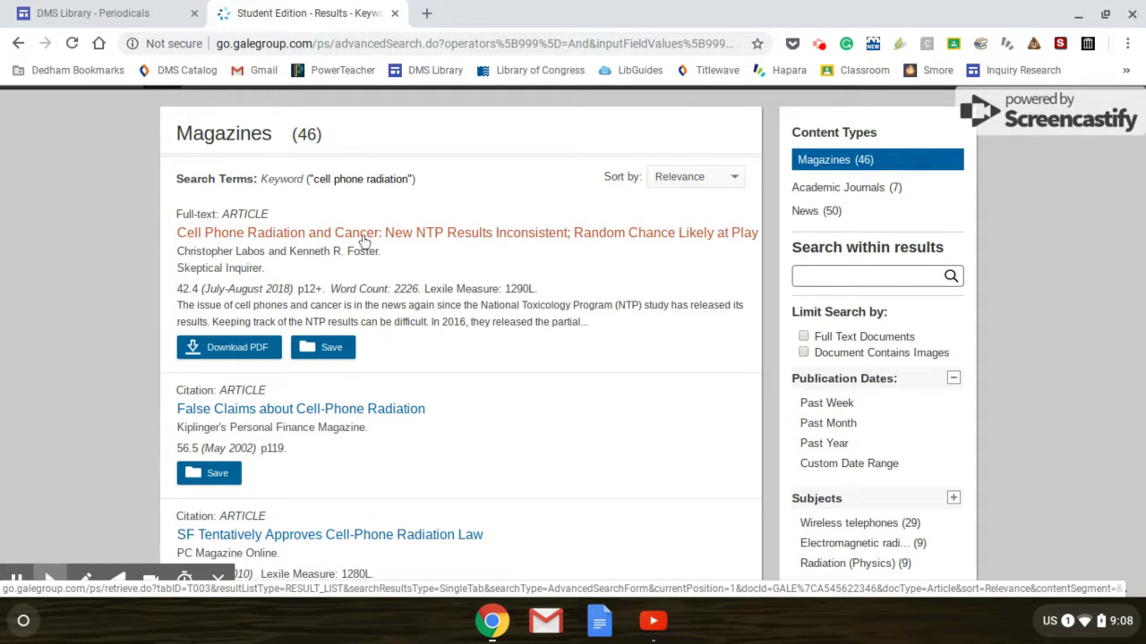
scroll(466, 340, down, 2)
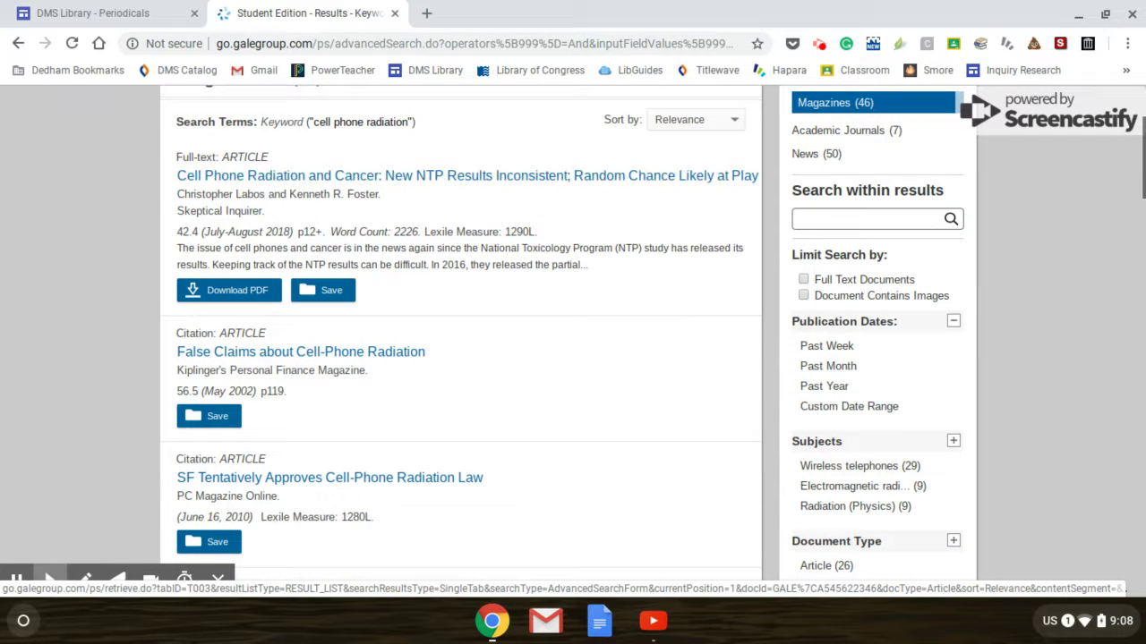
scroll(269, 232, down, 3)
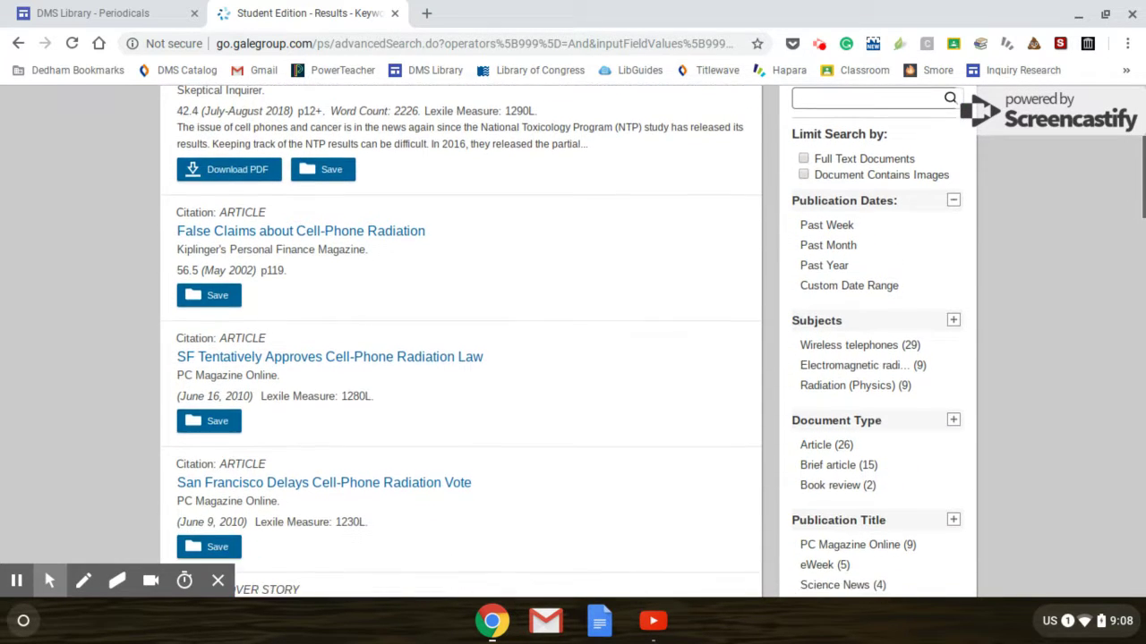
scroll(326, 224, down, 3)
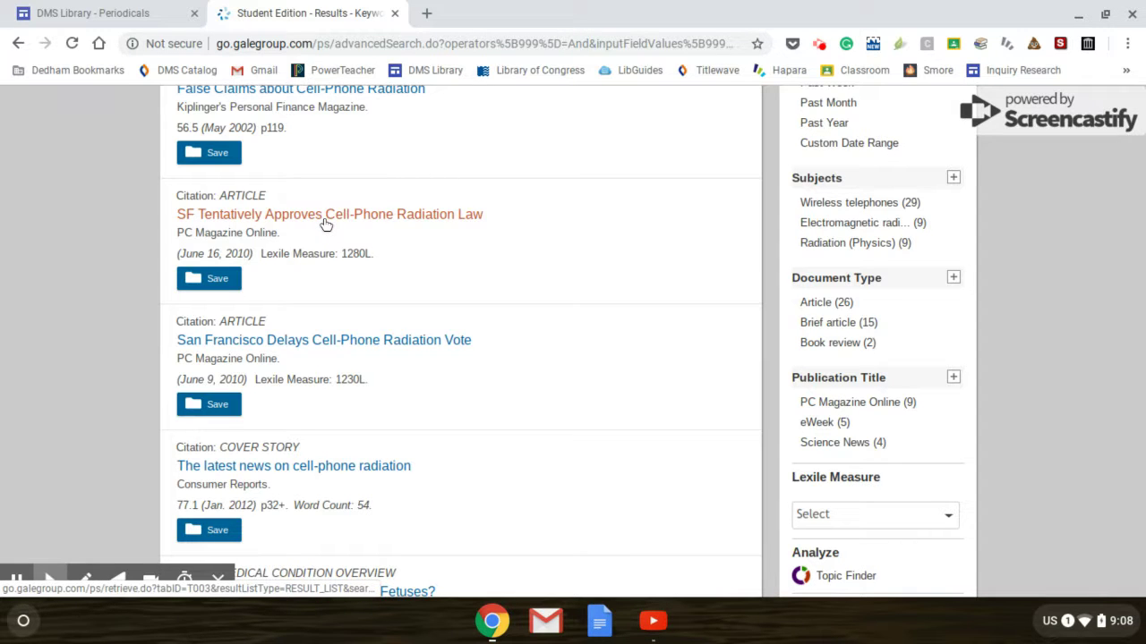
scroll(326, 215, down, 1)
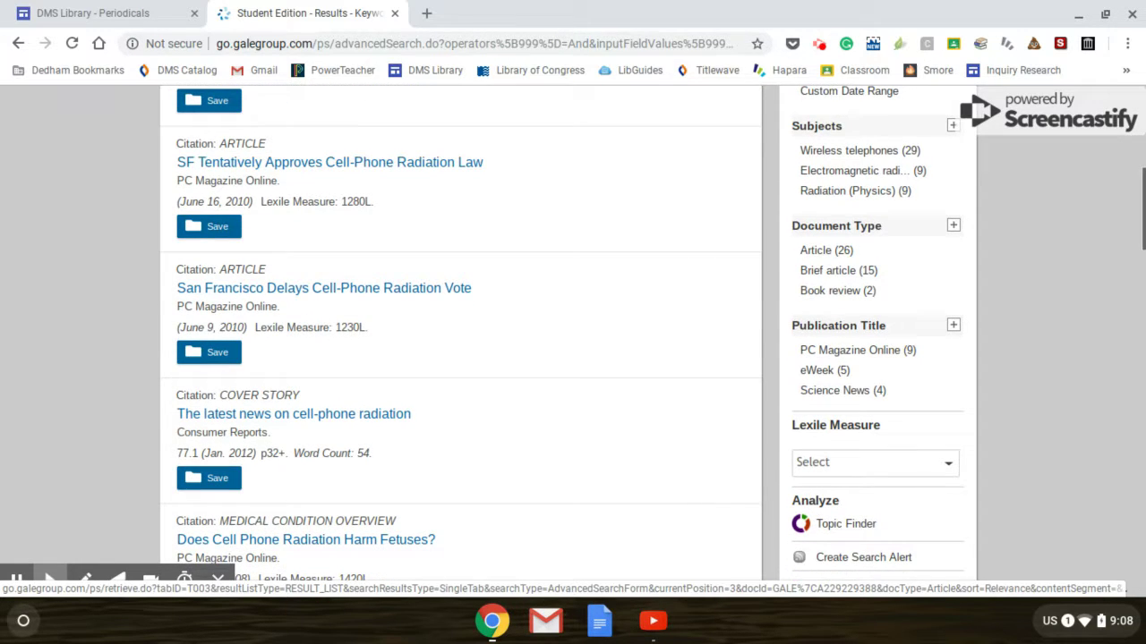
scroll(461, 340, down, 5)
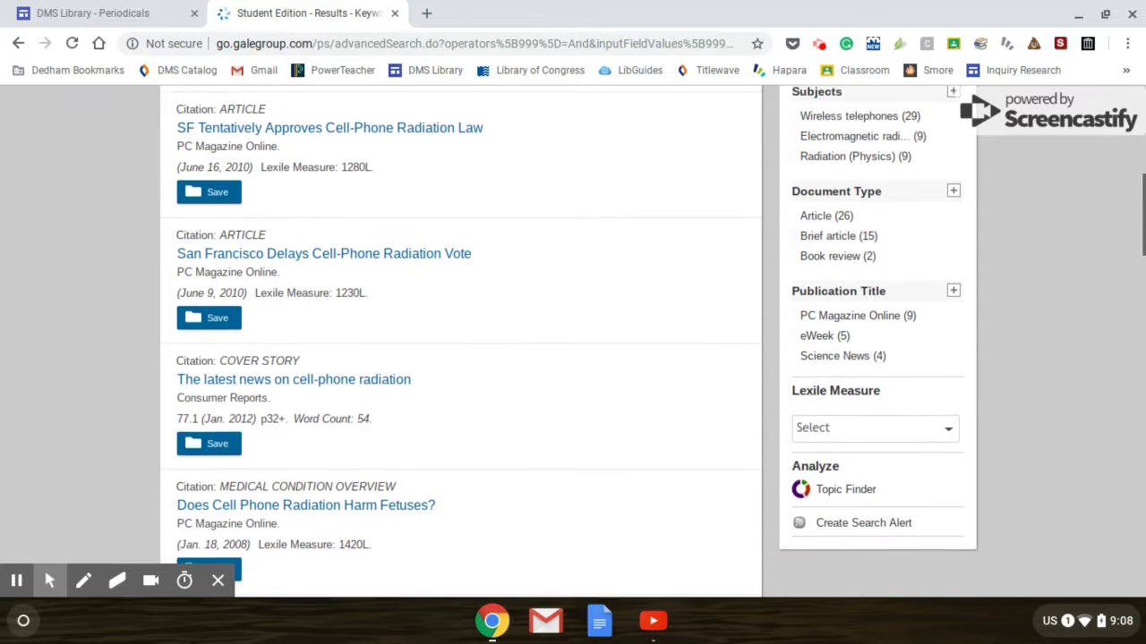
scroll(461, 340, down, 6)
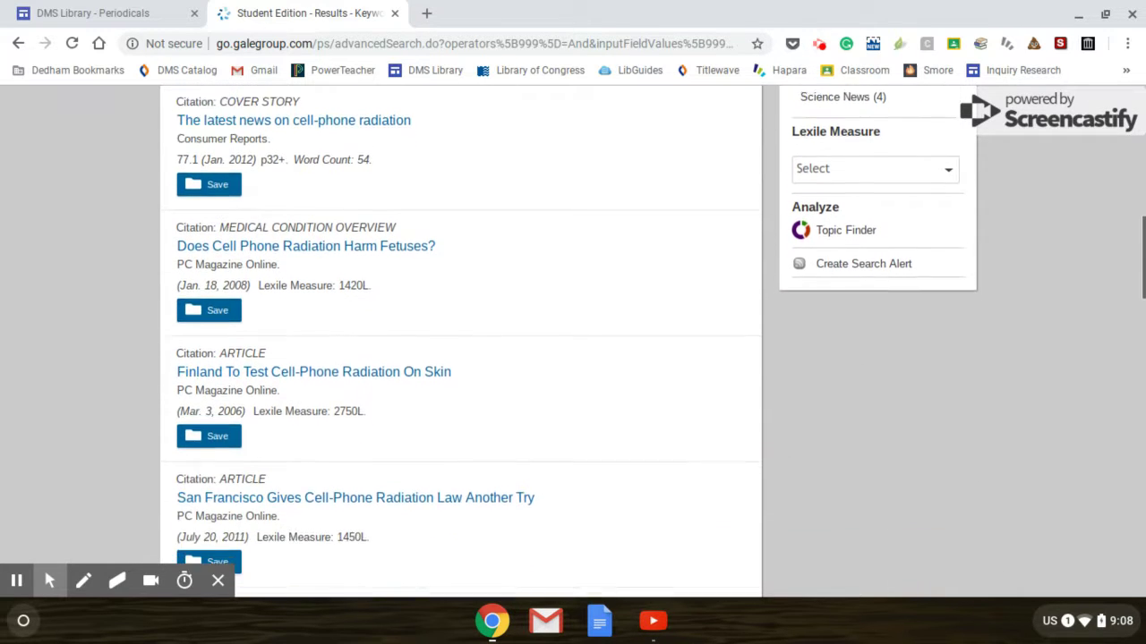
scroll(461, 340, down, 4)
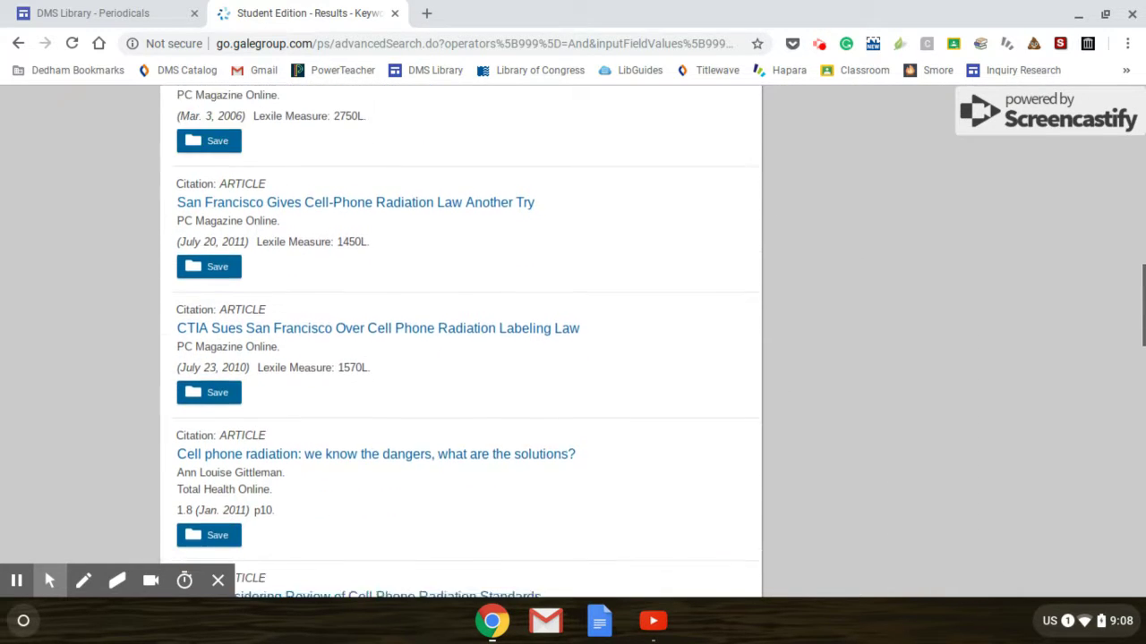
scroll(461, 340, up, 9)
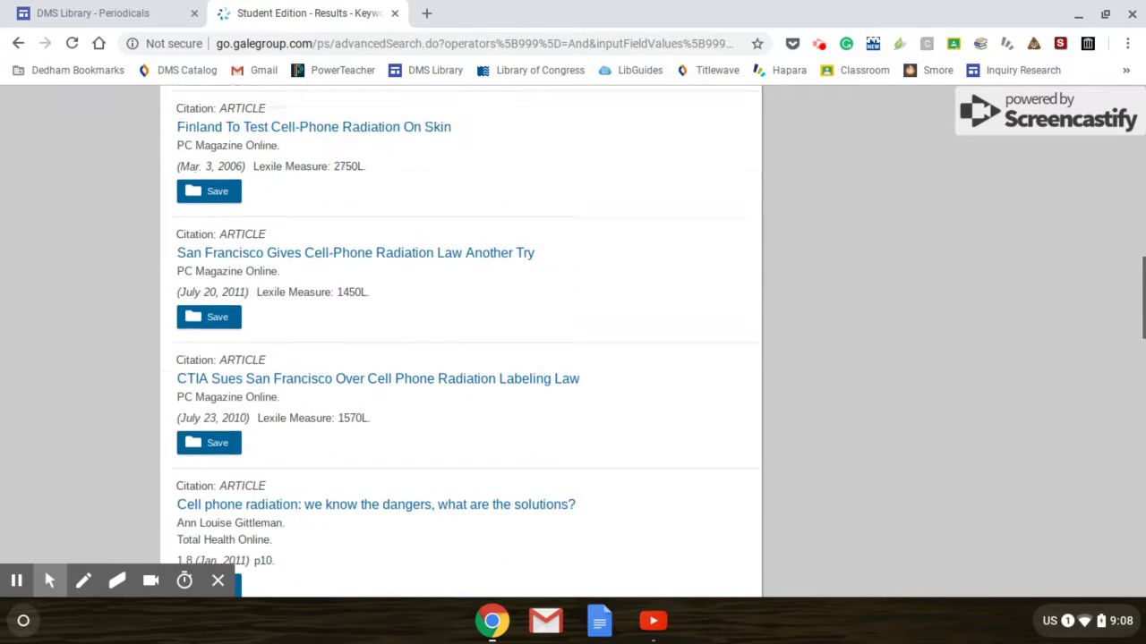
scroll(461, 340, down, 2)
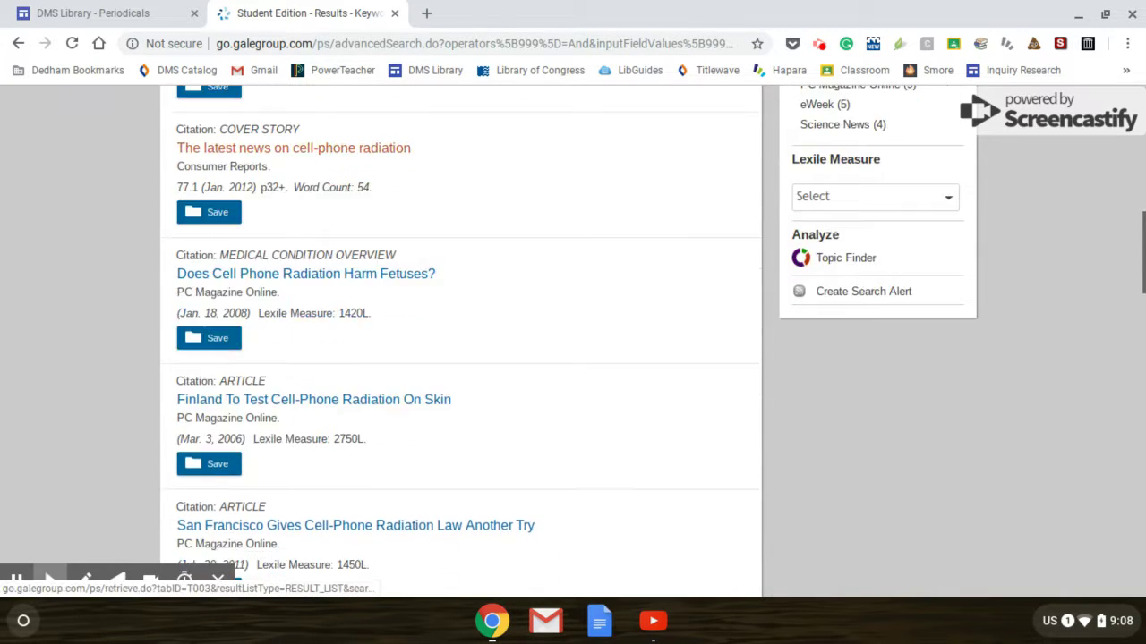
scroll(460, 340, up, 5)
scroll(461, 340, up, 7)
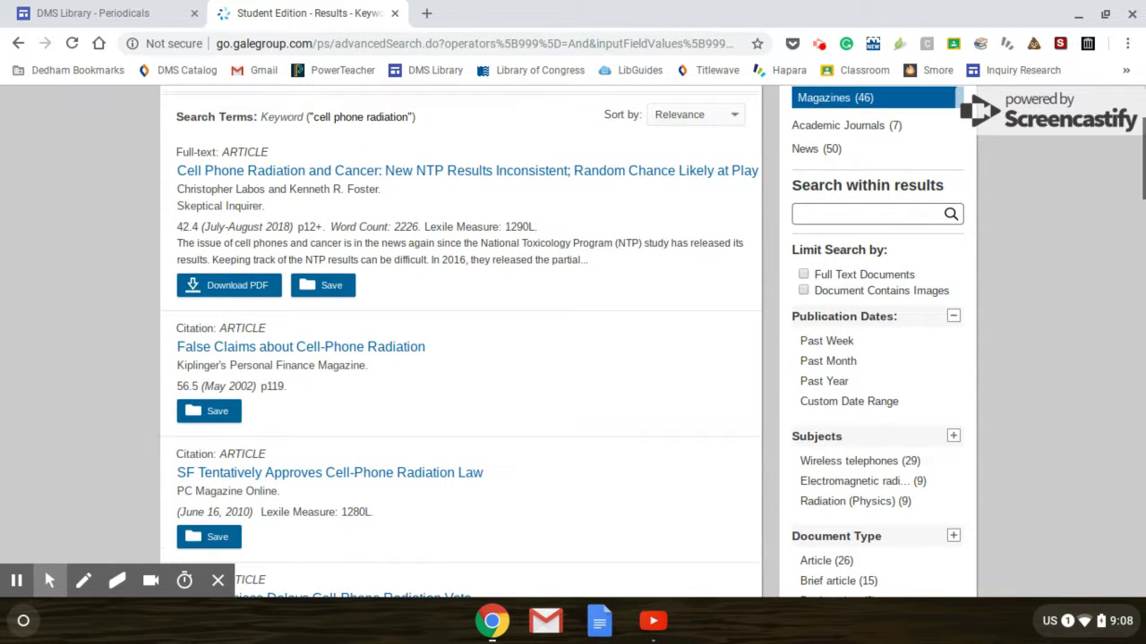
Step: Open the full-text article "Cell Phone Radiation and Cancer: New NTP Results Inconsistent; Random Chance Likely at Play" and view its opening text
click(346, 175)
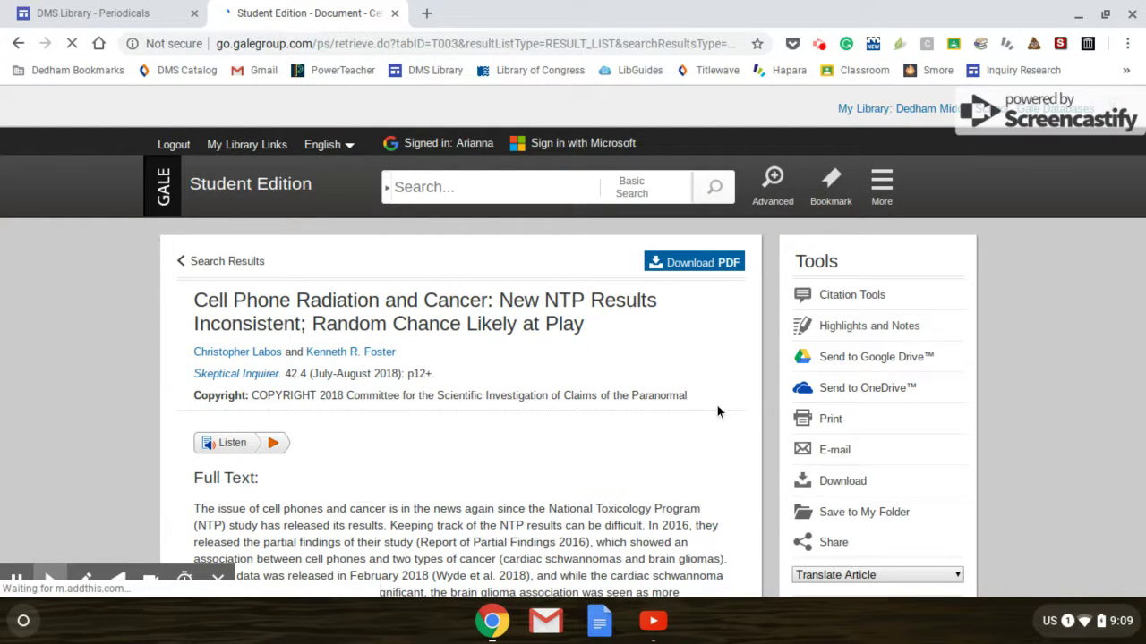
scroll(717, 412, down, 1)
scroll(761, 420, down, 1)
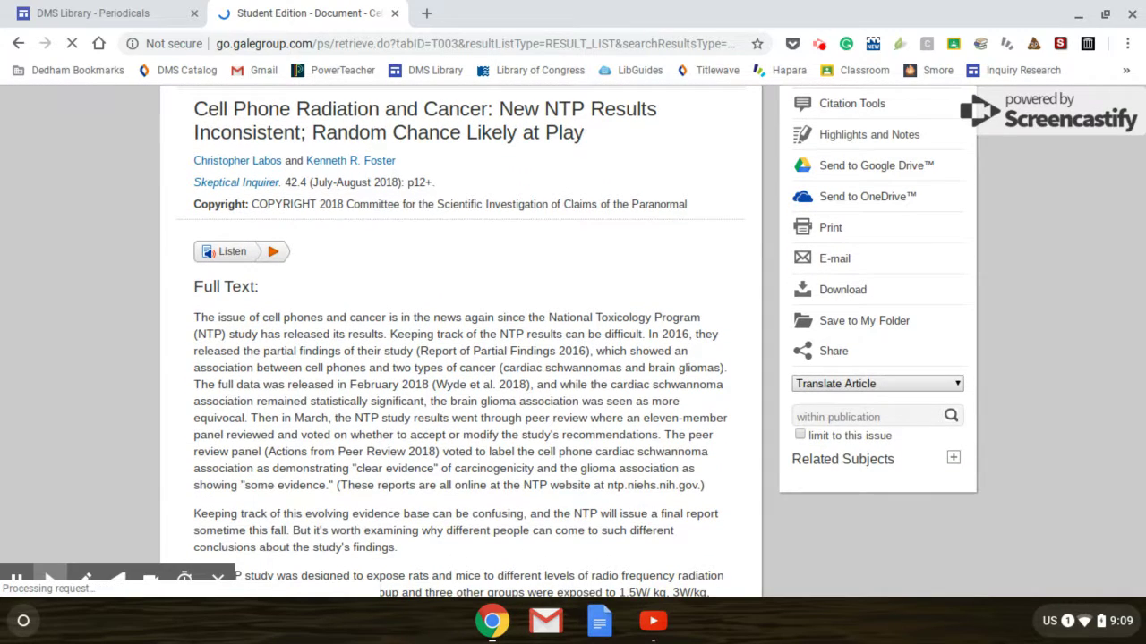
Step: Expand the article's Related Subjects and look through the listed topics and the available article tools
click(855, 461)
scroll(650, 477, down, 2)
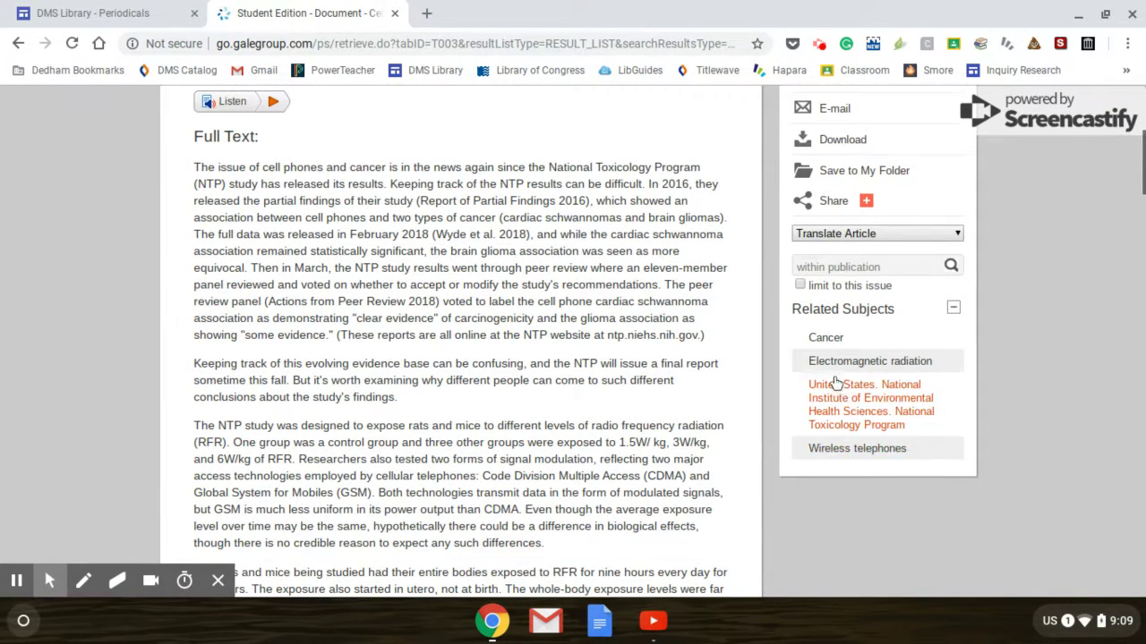
scroll(739, 394, up, 3)
scroll(739, 399, up, 2)
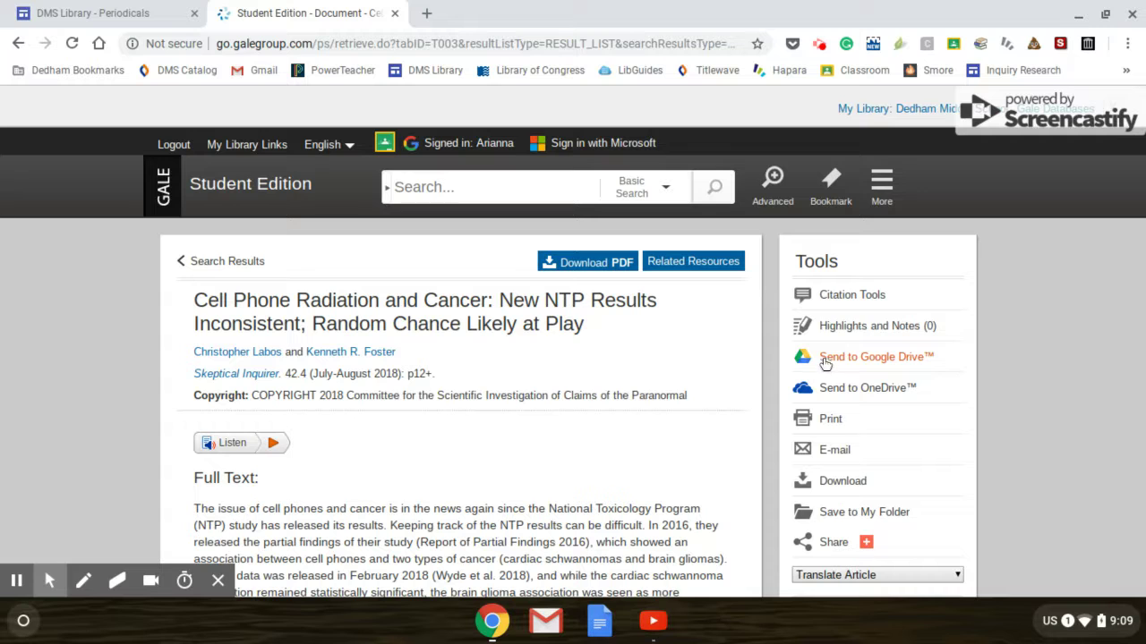
Step: View the article's MLA 8th Edition citation, select NoodleTools as the export destination, and close the citation tools without exporting
click(824, 301)
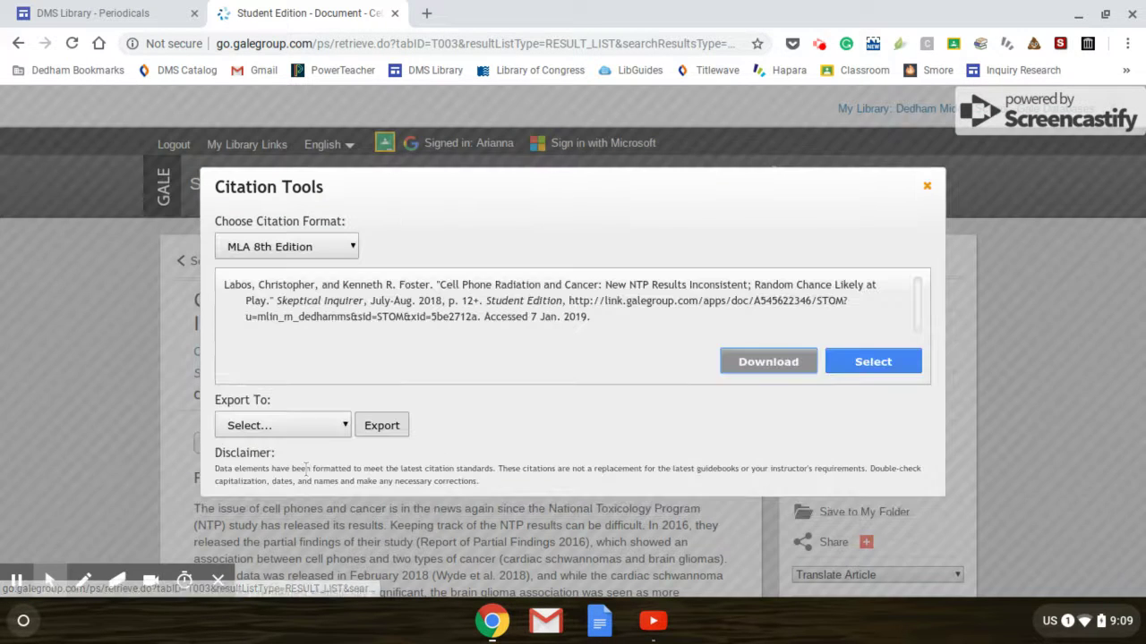
click(296, 427)
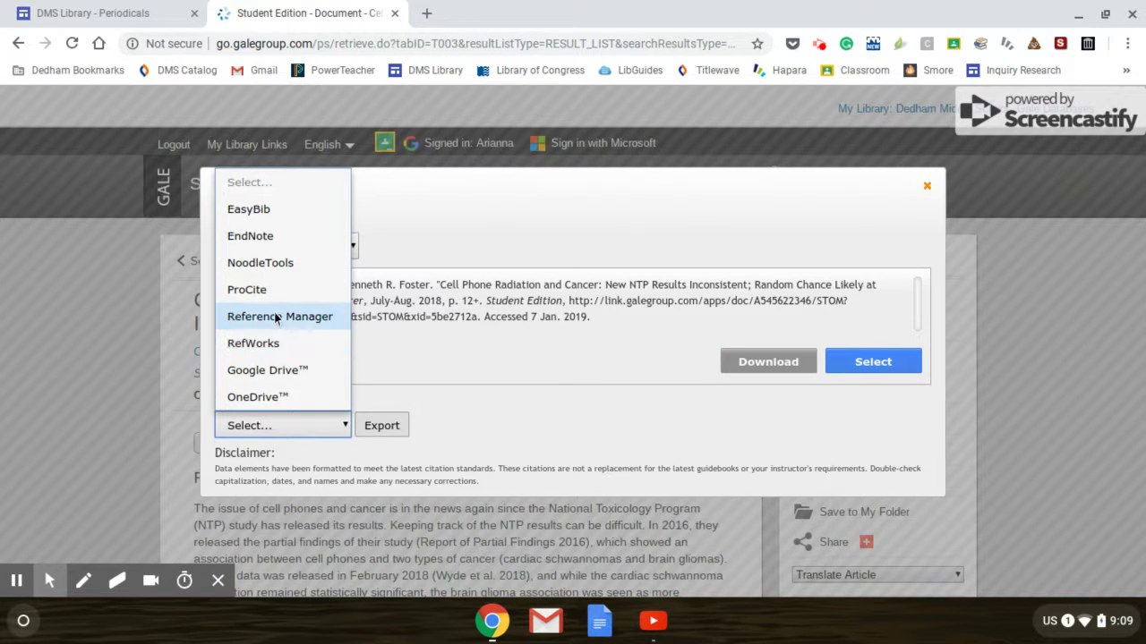
click(266, 263)
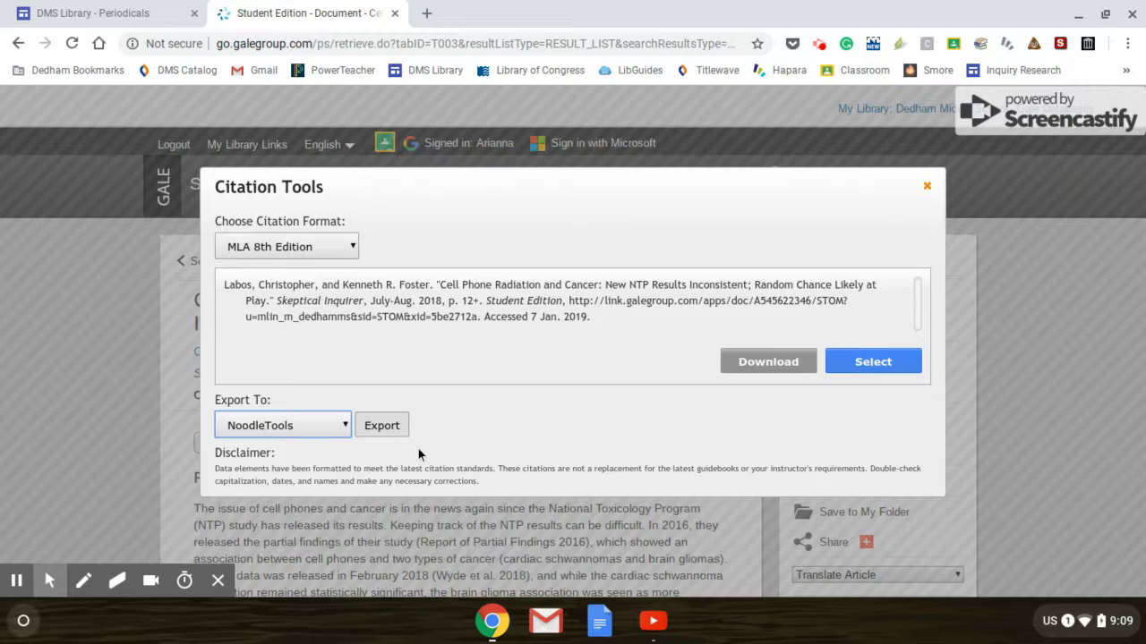
click(926, 187)
scroll(661, 339, down, 10)
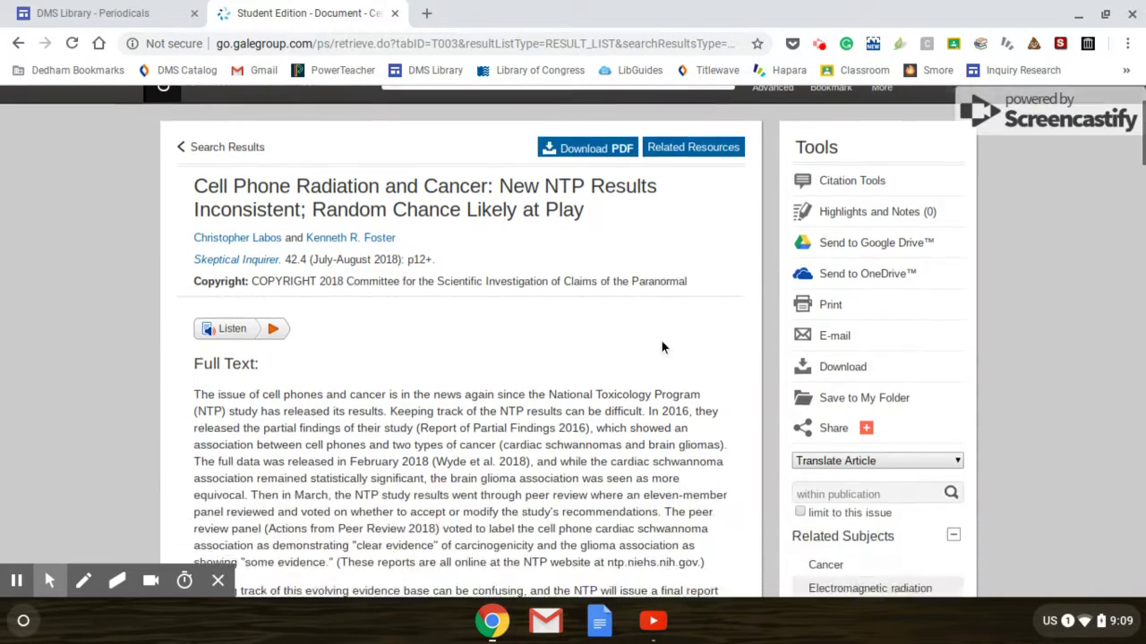
scroll(662, 341, up, 10)
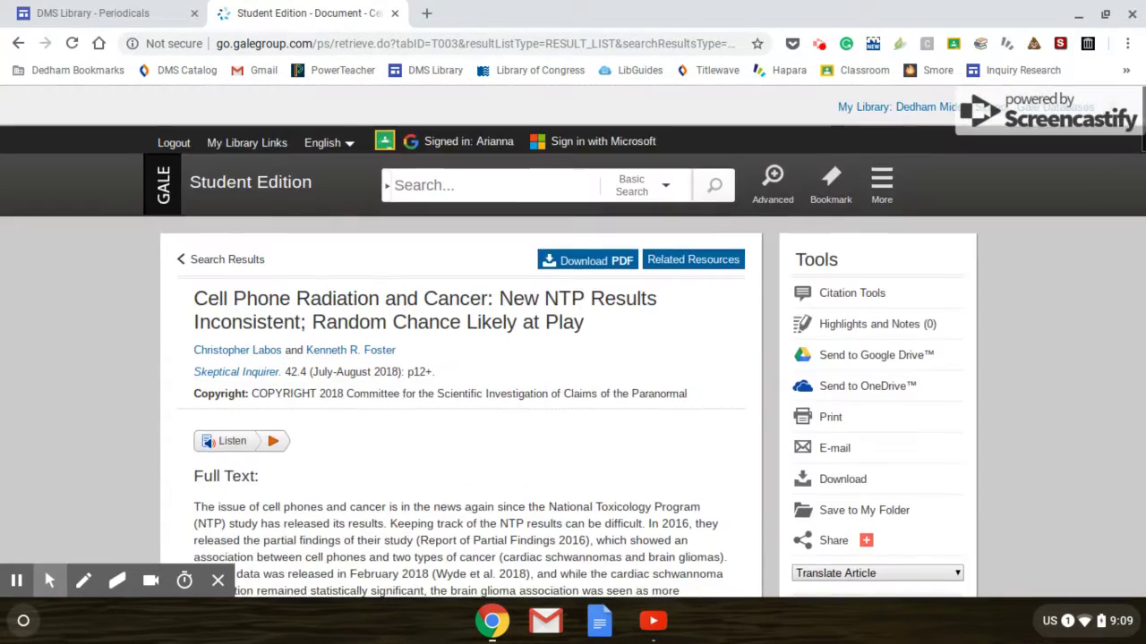